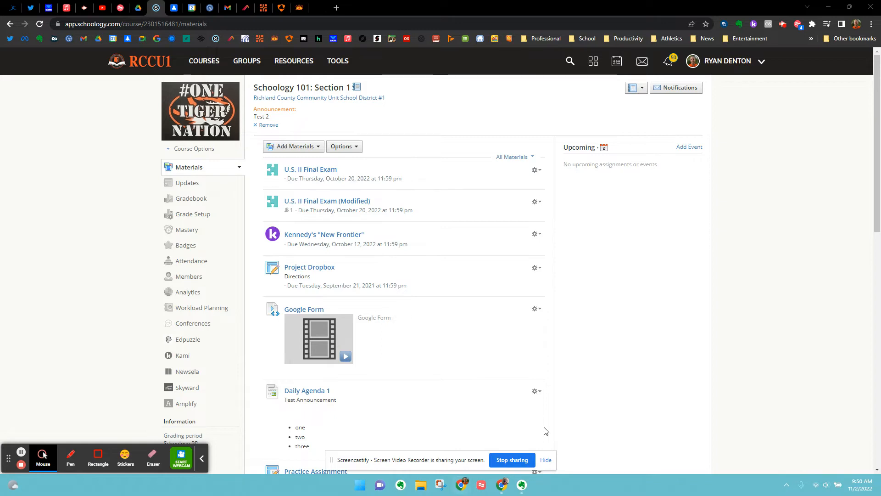
# Open the course's Grade Setup and turn on weighted grading categories.
pyautogui.click(192, 220)
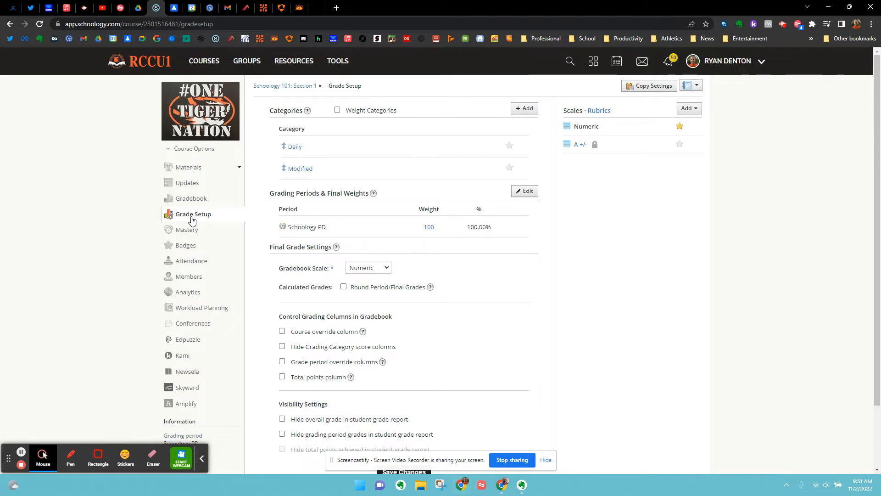
pyautogui.click(338, 112)
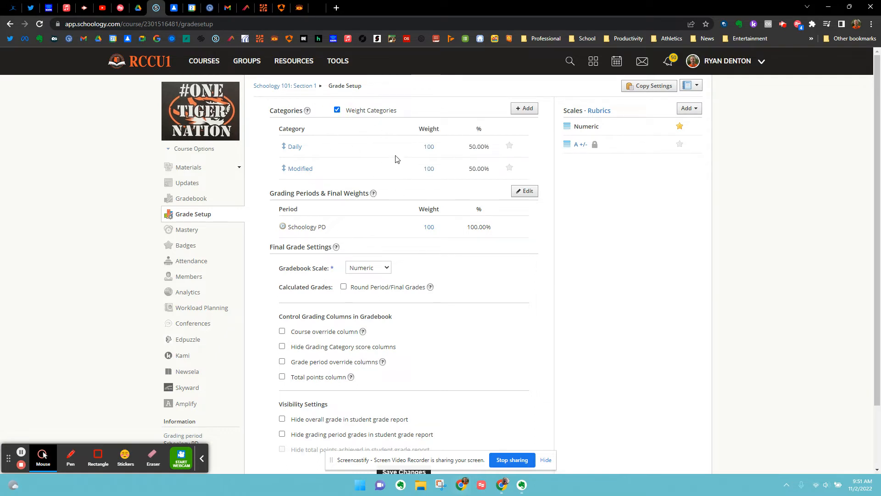
pyautogui.click(294, 148)
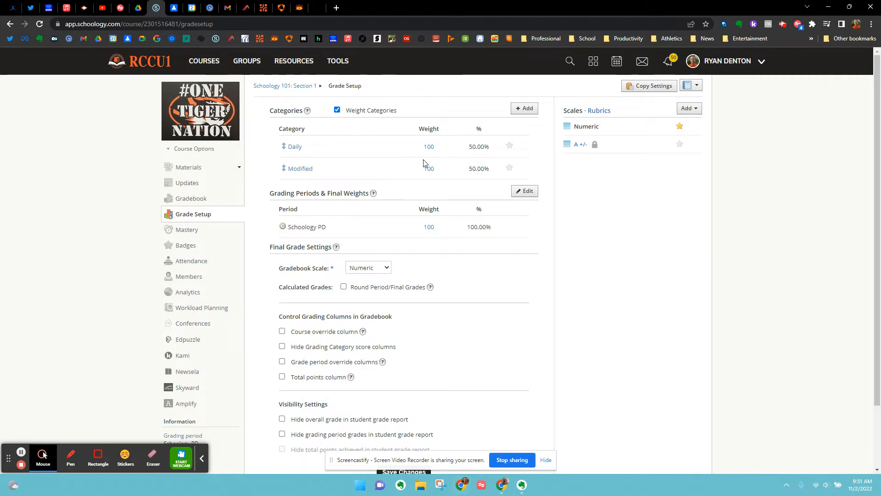
# Set the Modified category's weight to 0.
pyautogui.click(431, 169)
pyautogui.doubleClick(430, 169)
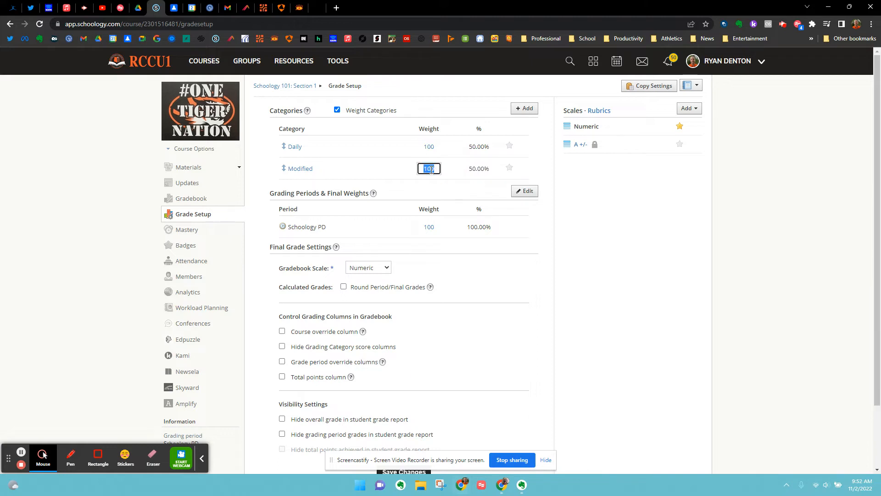
pyautogui.write('0')
pyautogui.press('Return')
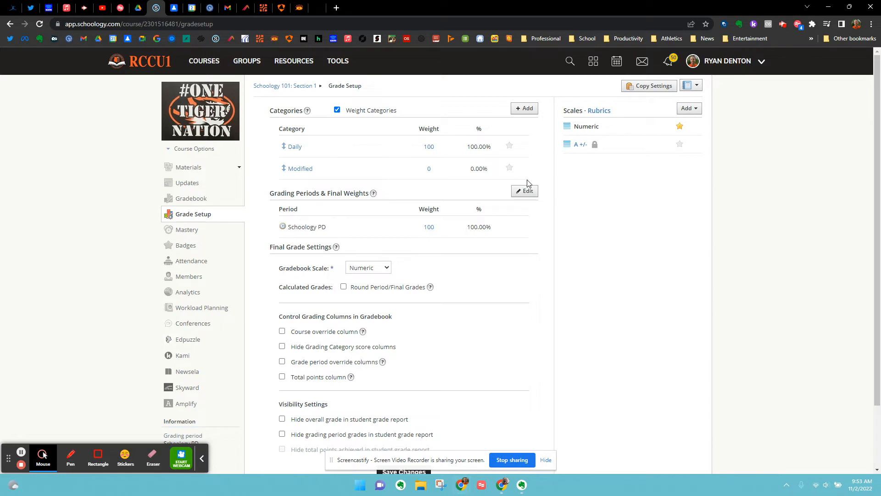
# Open the edit settings of the U.S. II Final Exam (Modified) assessment to review its category, then close them.
pyautogui.click(192, 170)
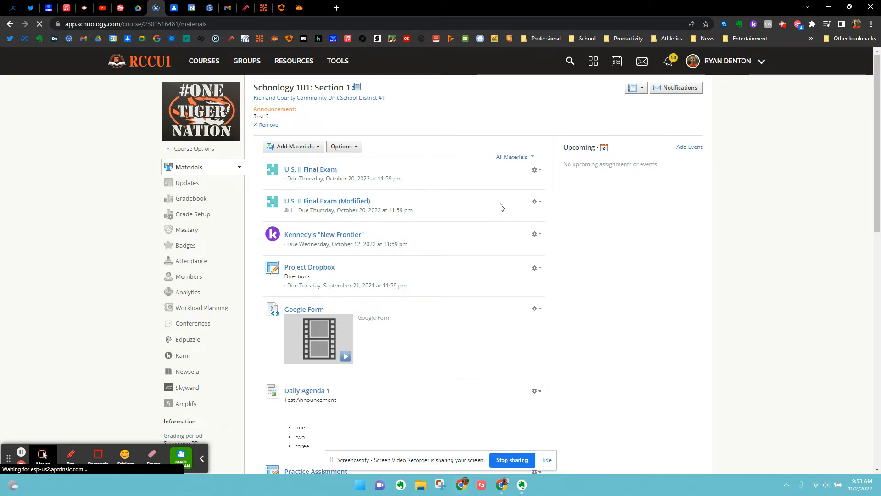
pyautogui.click(536, 203)
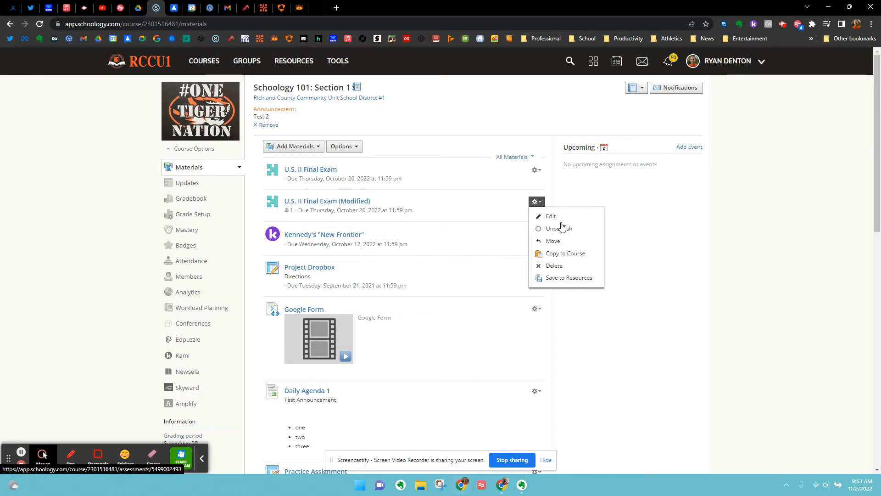
pyautogui.click(549, 216)
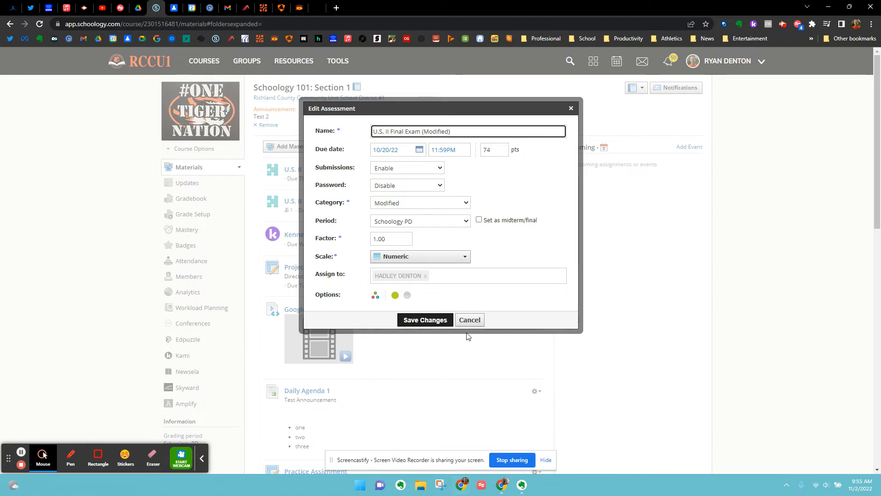
pyautogui.click(443, 323)
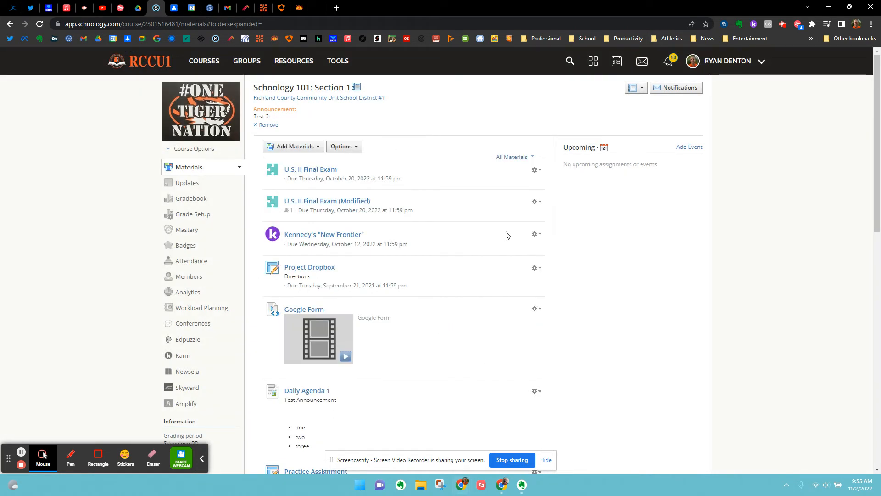
# Open the Gradebook and enter a score of 70 for the second student in the U.S. II Final Exam column.
pyautogui.click(192, 203)
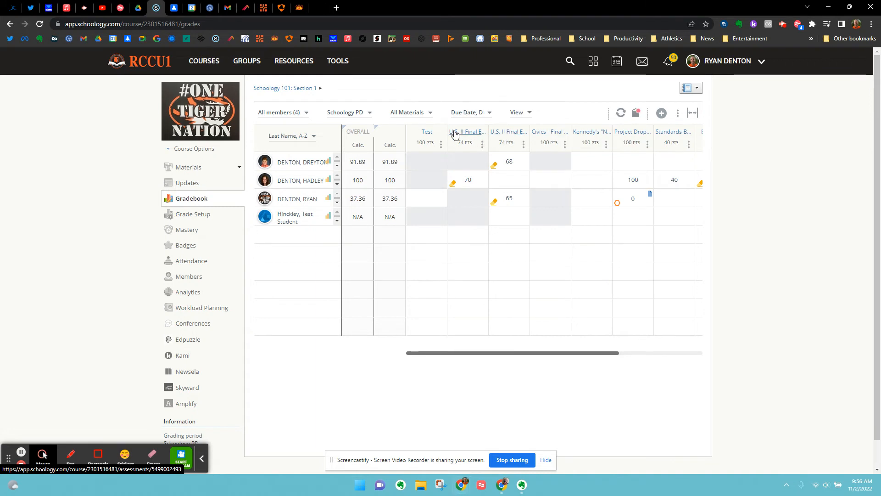
pyautogui.moveTo(461, 139)
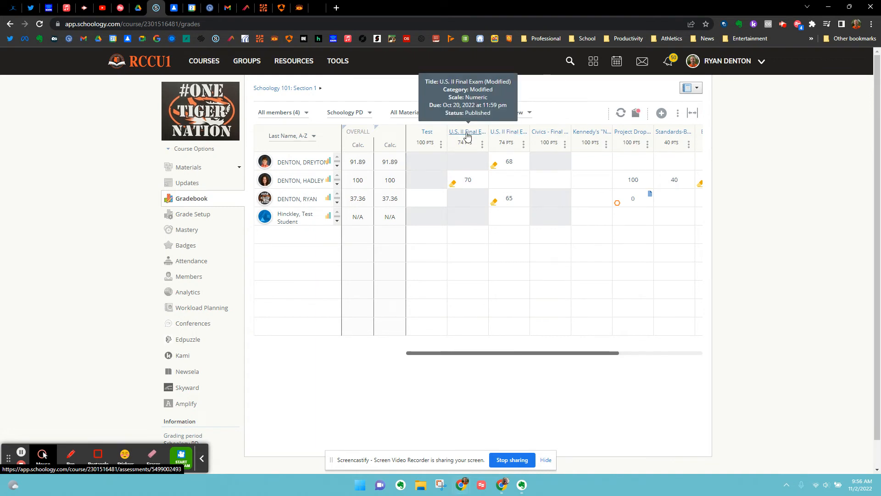
pyautogui.click(470, 182)
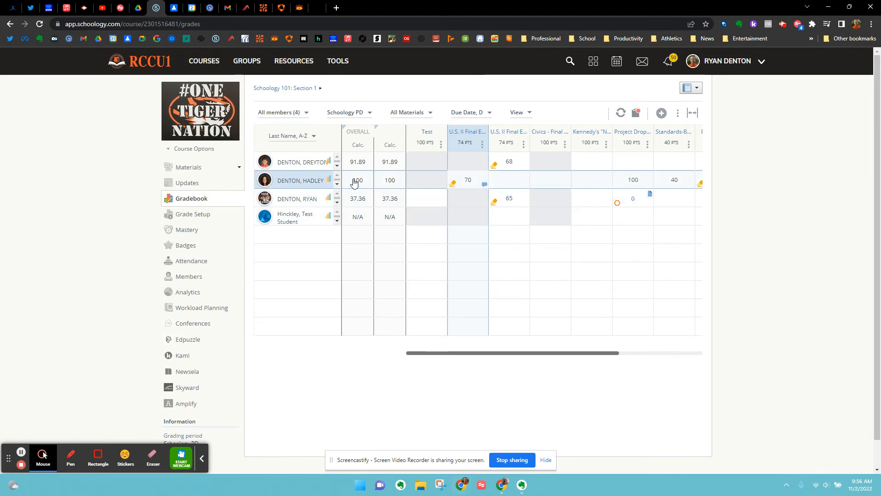
pyautogui.click(471, 183)
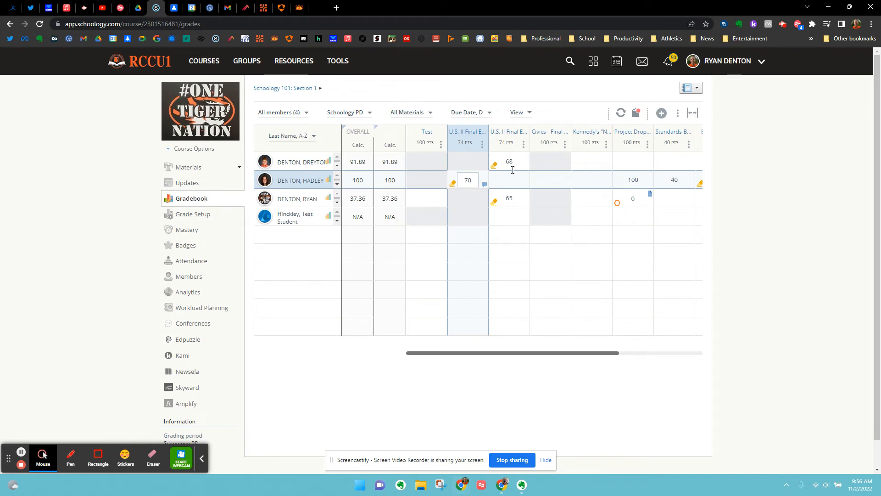
pyautogui.press('Return')
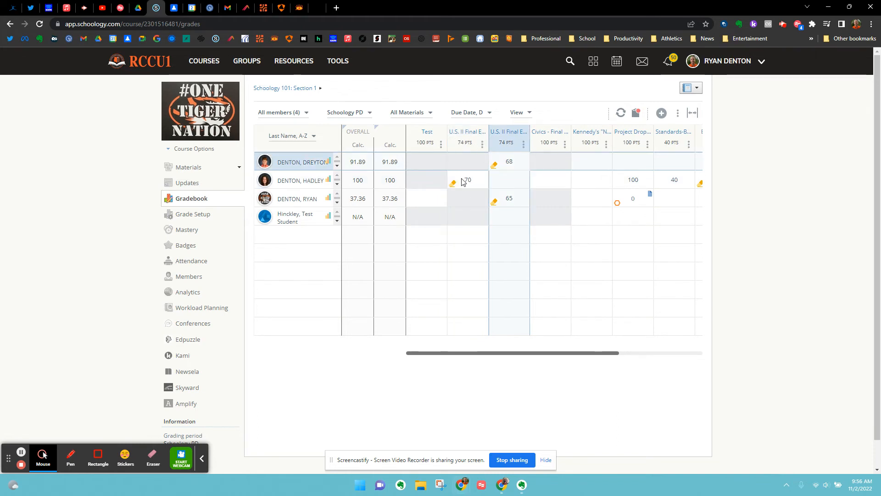
pyautogui.click(505, 184)
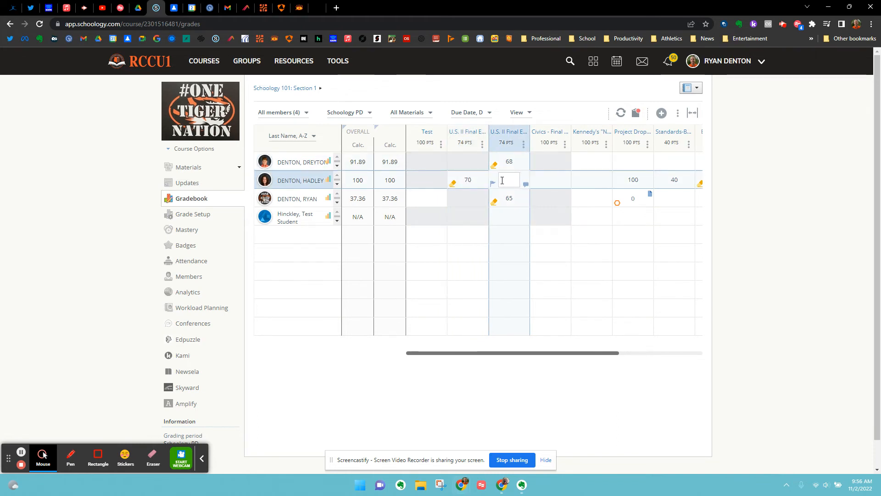
pyautogui.click(469, 180)
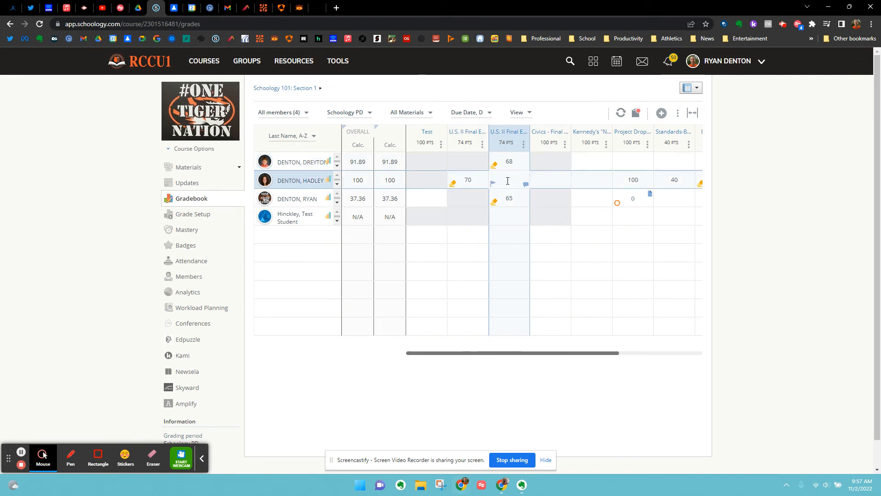
pyautogui.click(512, 180)
pyautogui.click(508, 181)
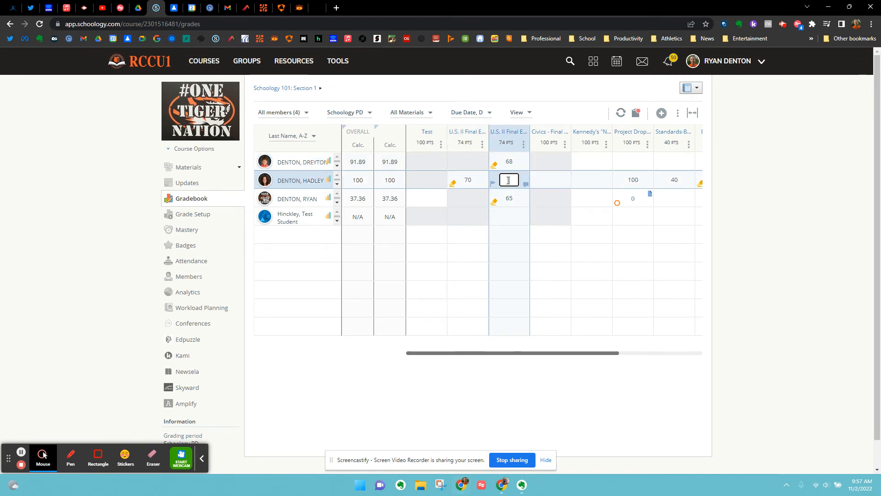
pyautogui.write('70')
pyautogui.press('Return')
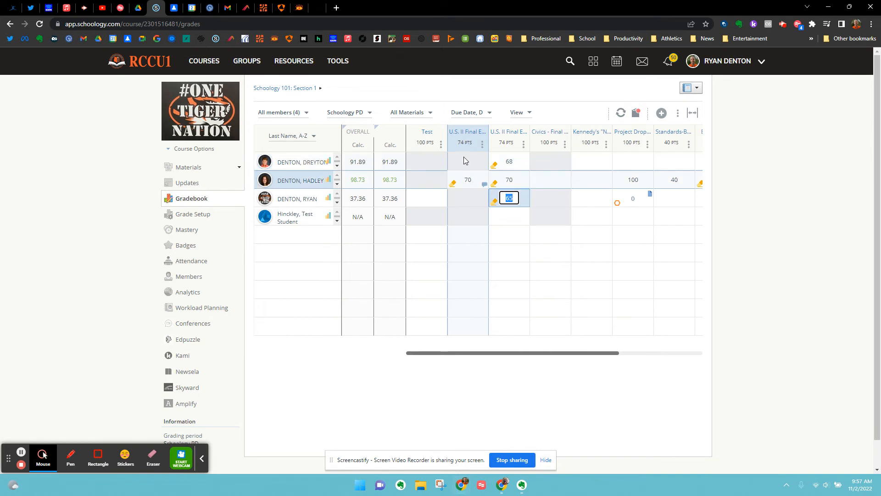
# Clear the second student's score in the Modified final exam column and mark it as Excused.
pyautogui.click(466, 183)
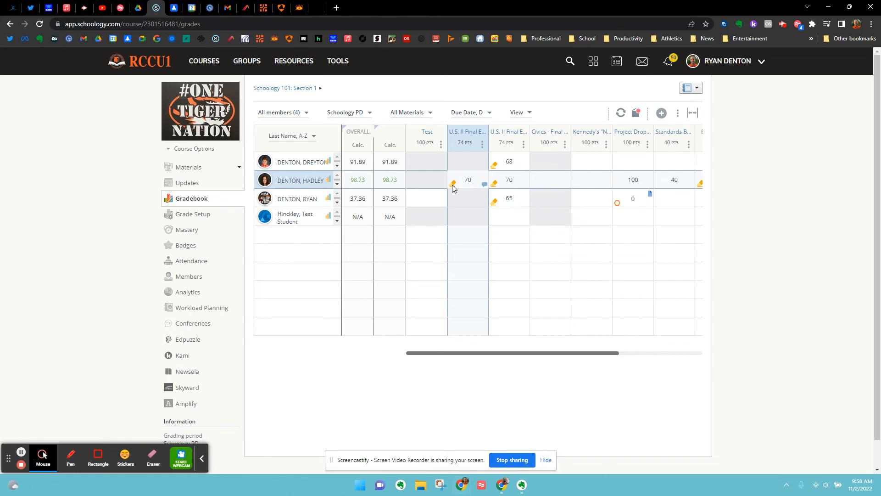
pyautogui.click(463, 184)
pyautogui.press('BackSpace')
pyautogui.click(452, 185)
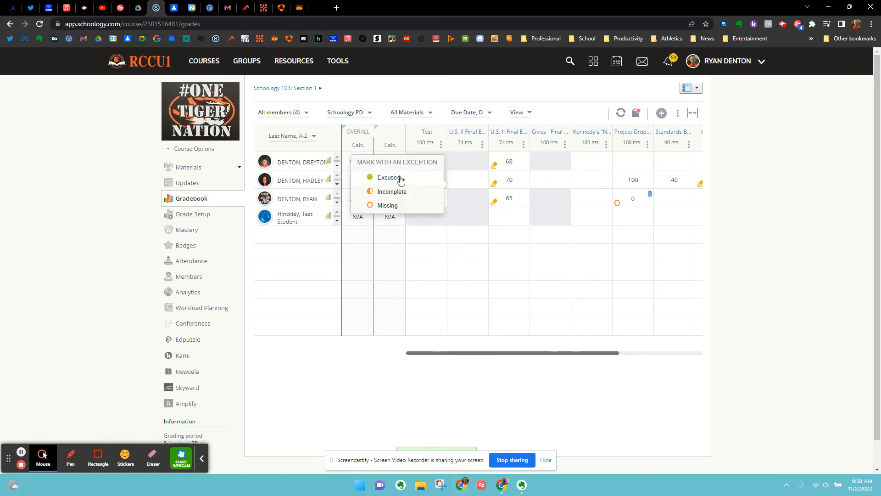
pyautogui.click(460, 186)
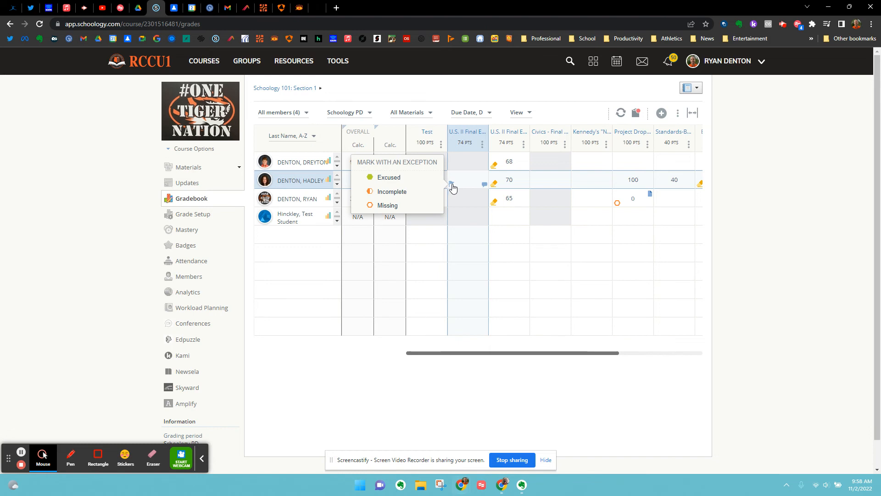
pyautogui.click(391, 182)
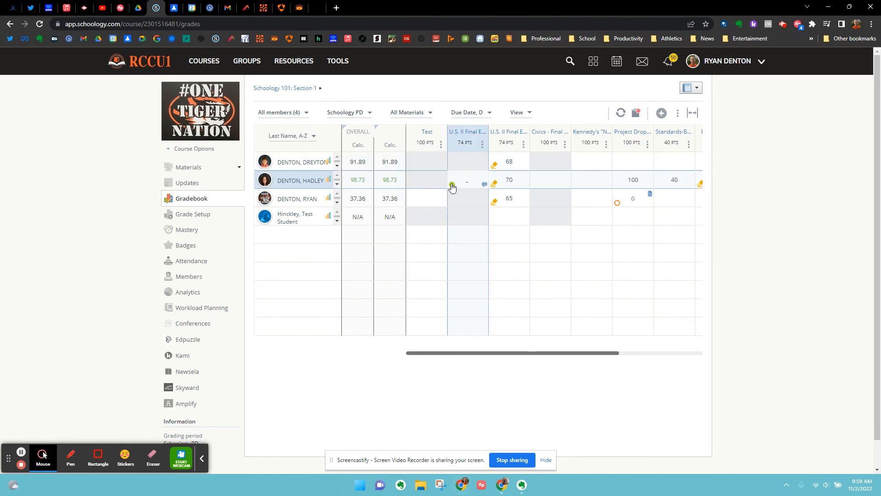
# Remove and reapply the Excused exception on the same Modified final exam cell.
pyautogui.click(452, 186)
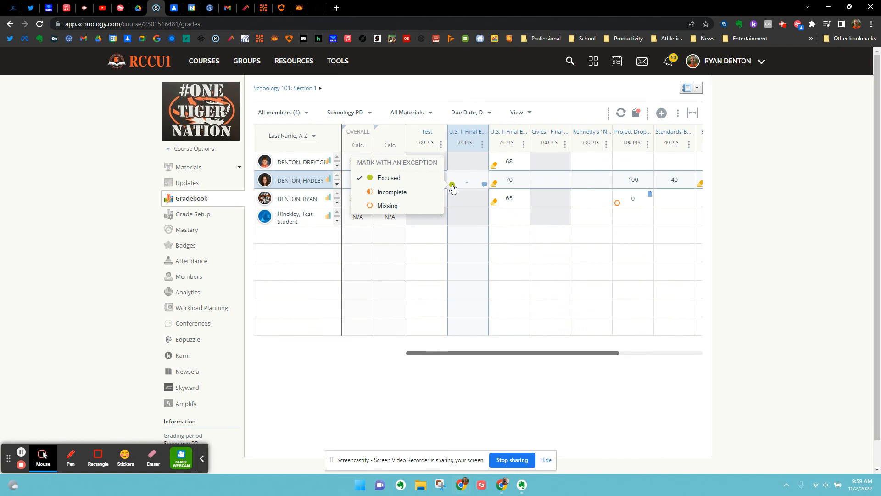
pyautogui.click(392, 181)
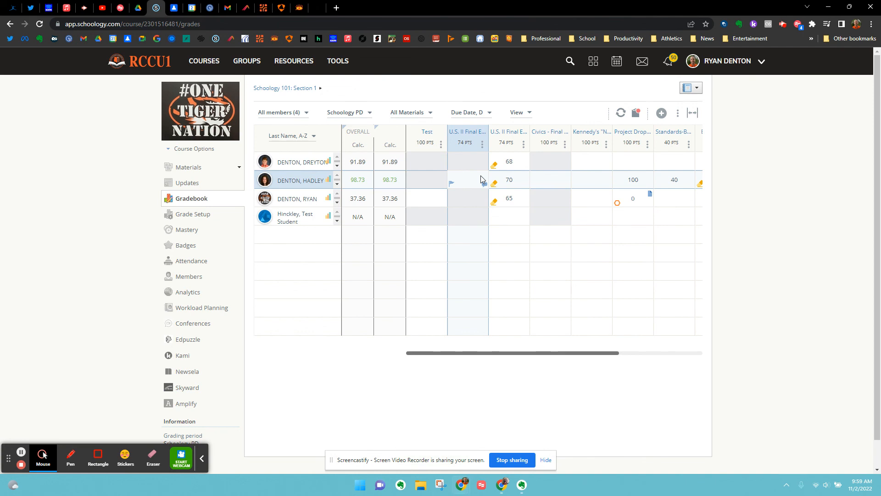
pyautogui.click(452, 184)
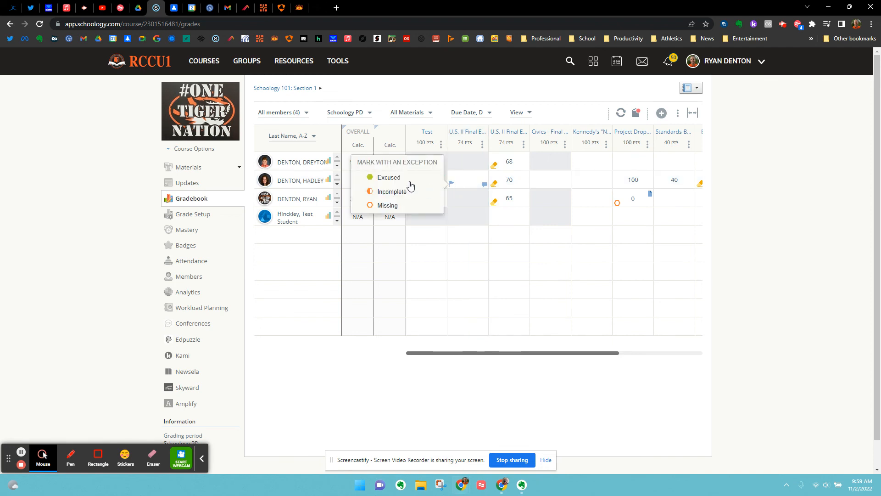
pyautogui.click(389, 178)
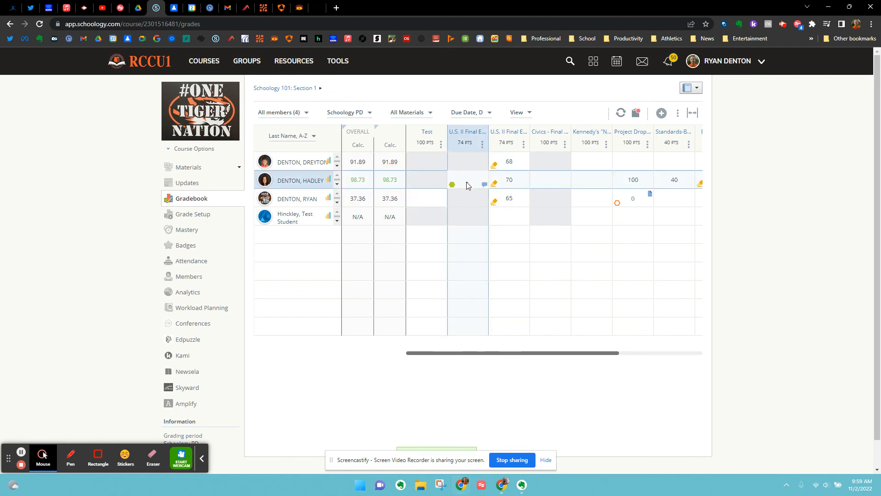